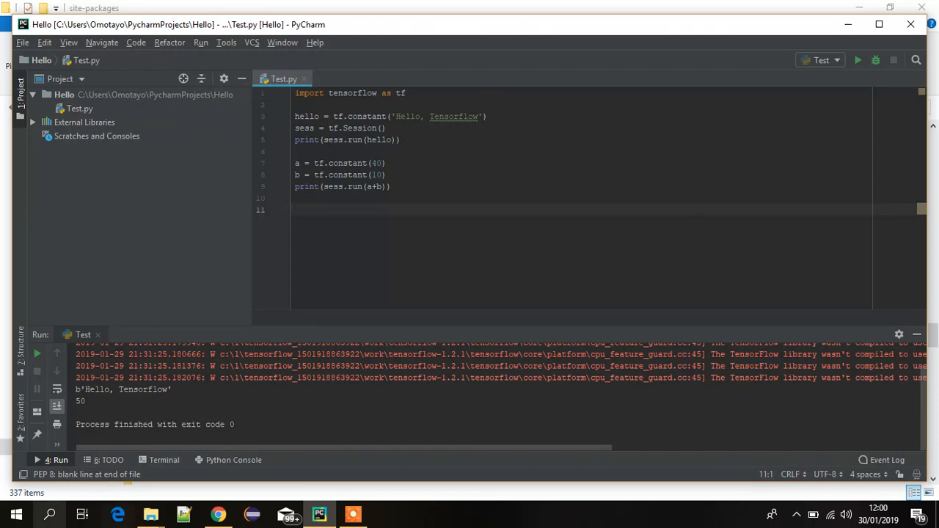
Step: Switch to Chrome and open the file choices for the Microsoft Visual C++ 2015 Redistributable Update 3 download
left_click(217, 516)
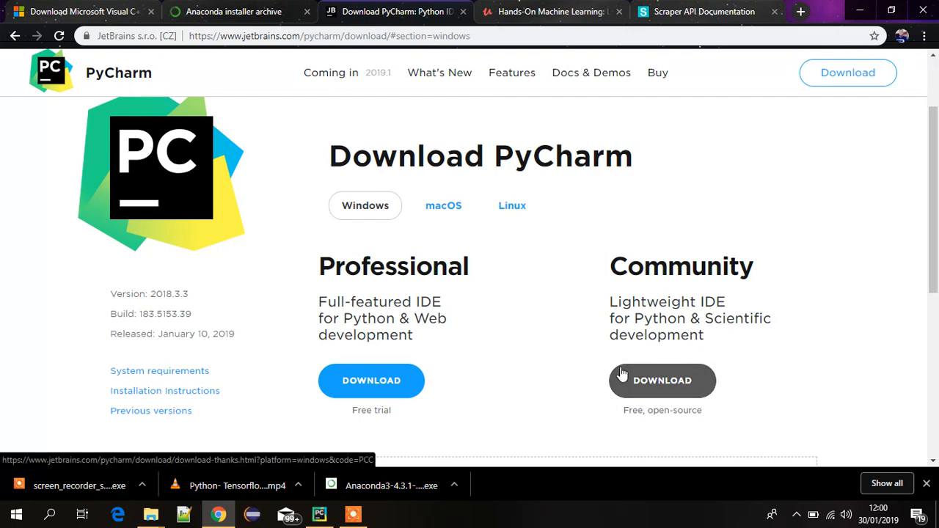
left_click(103, 12)
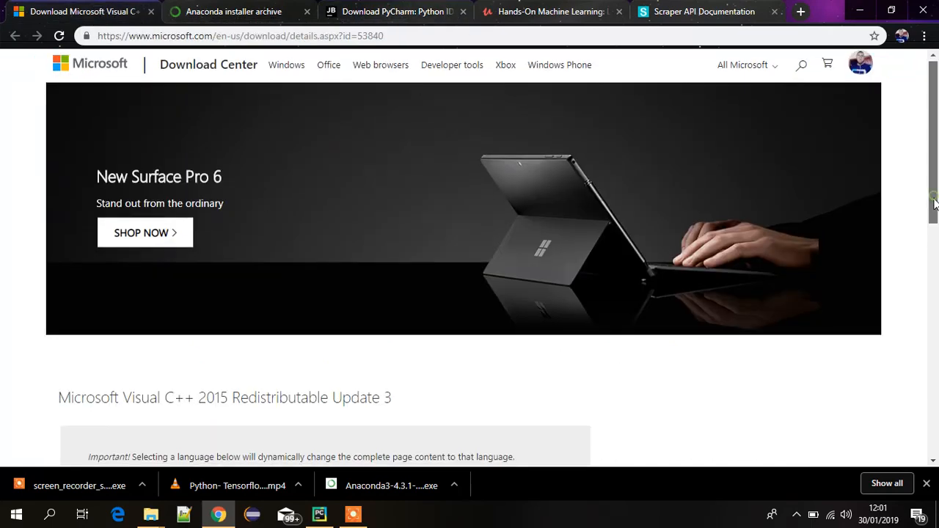
left_click_drag(934, 200, 936, 270)
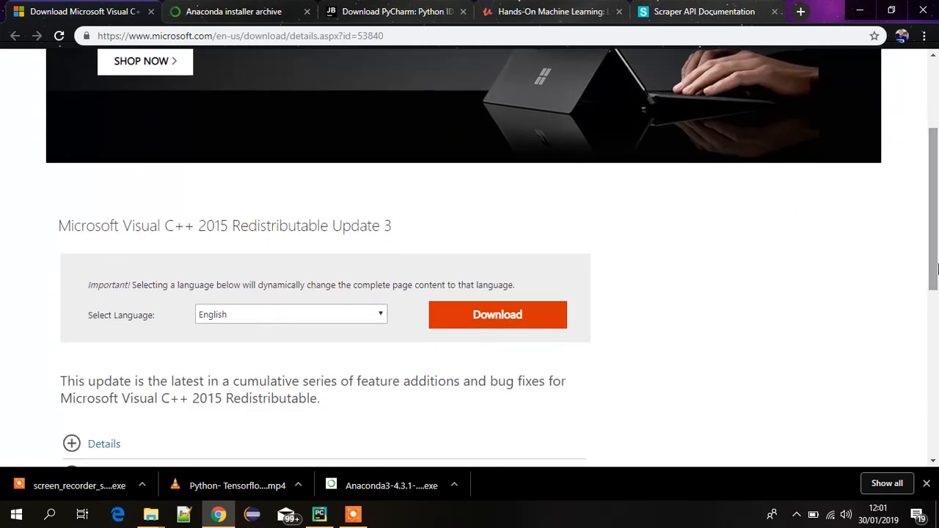
left_click(500, 326)
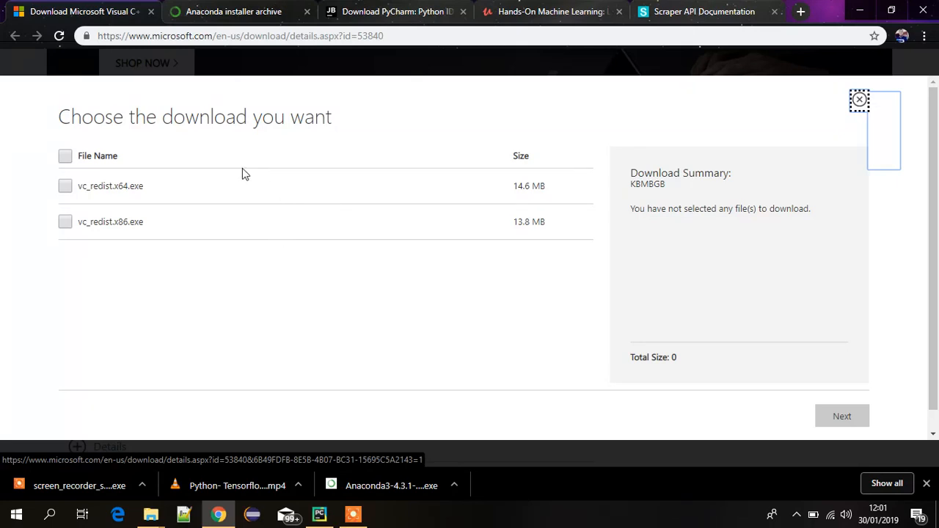
Step: View the Anaconda installer archive and PyCharm download pages, and return to the Visual C++ page with the downloads bar closed
left_click(230, 14)
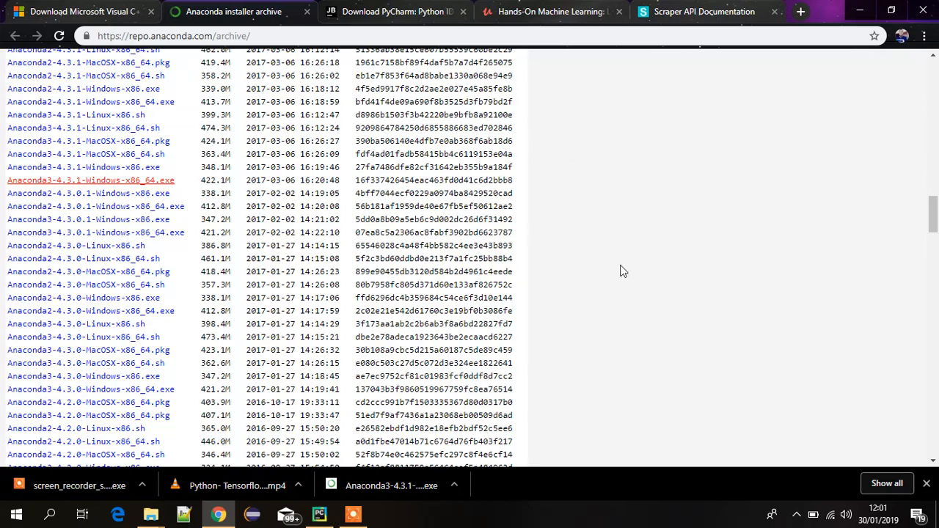
scroll(934, 212, "up", 1)
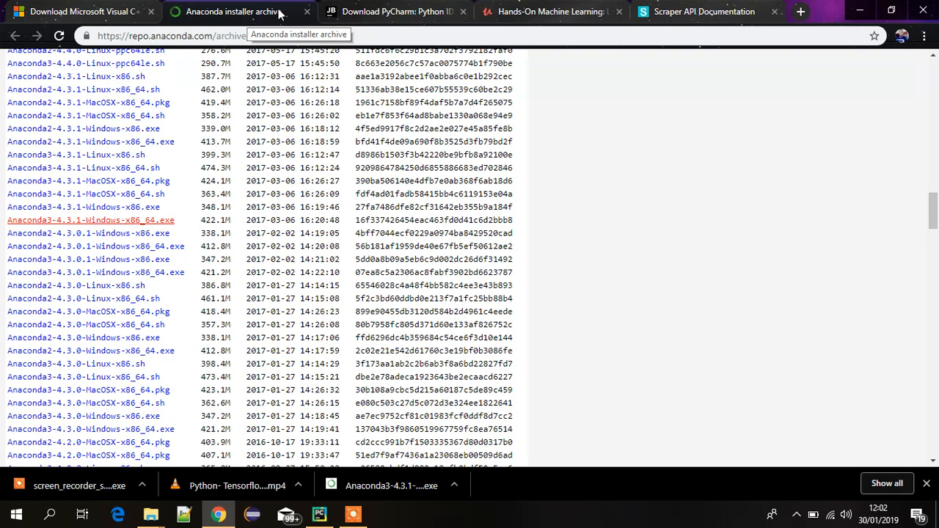
left_click(390, 12)
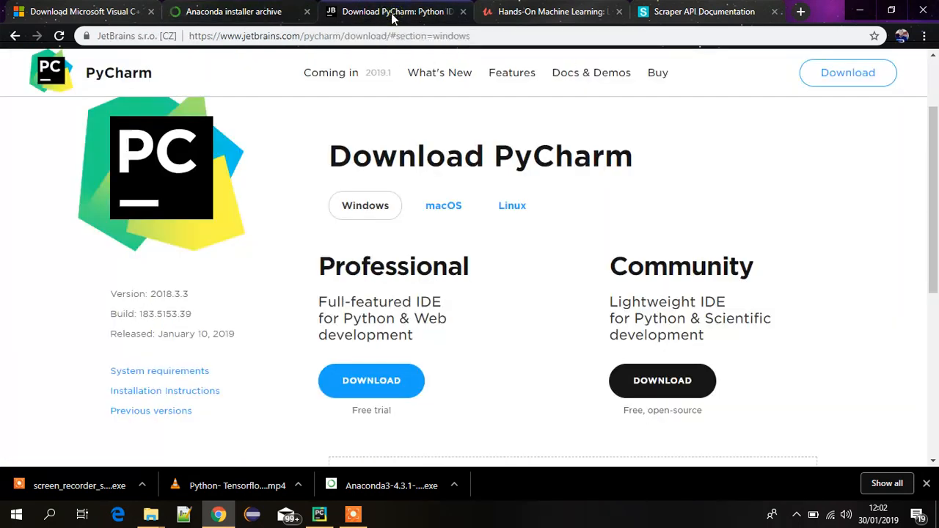
left_click(58, 17)
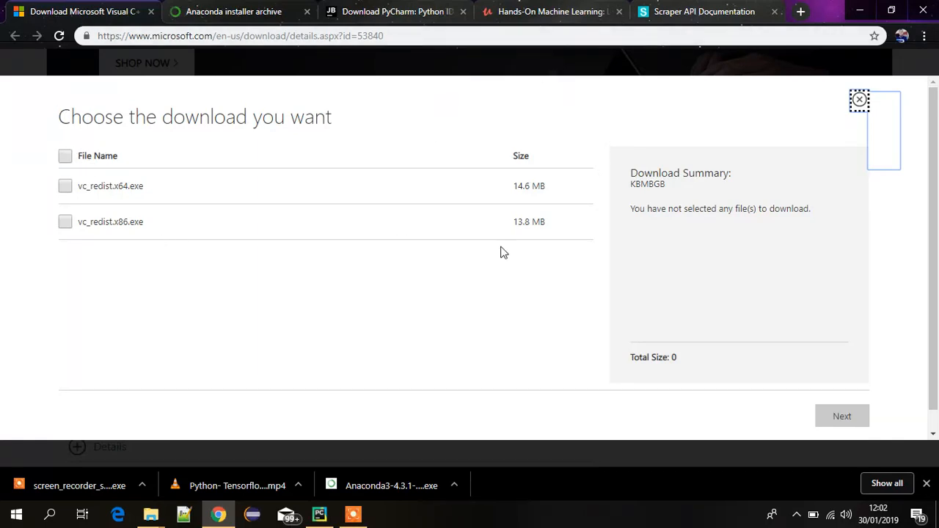
left_click(927, 483)
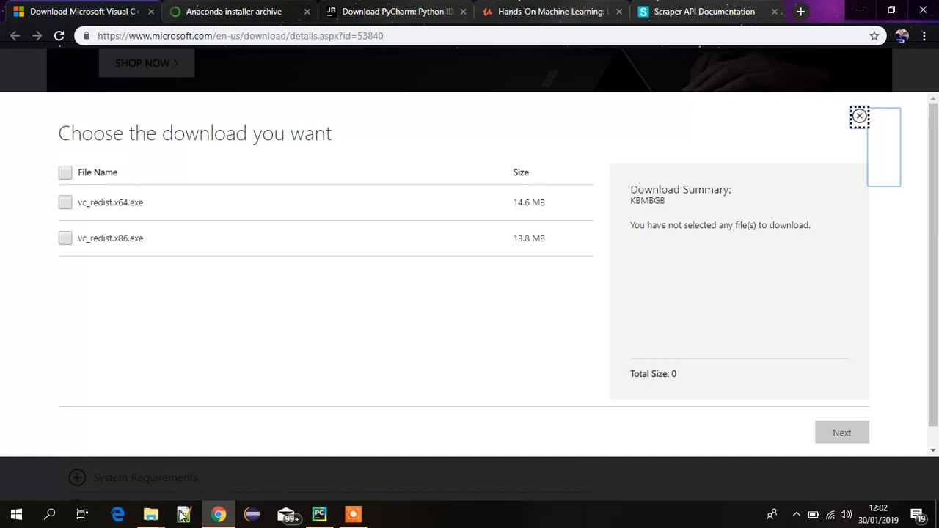
Step: Switch to PyCharm and start creating a new project
left_click(319, 516)
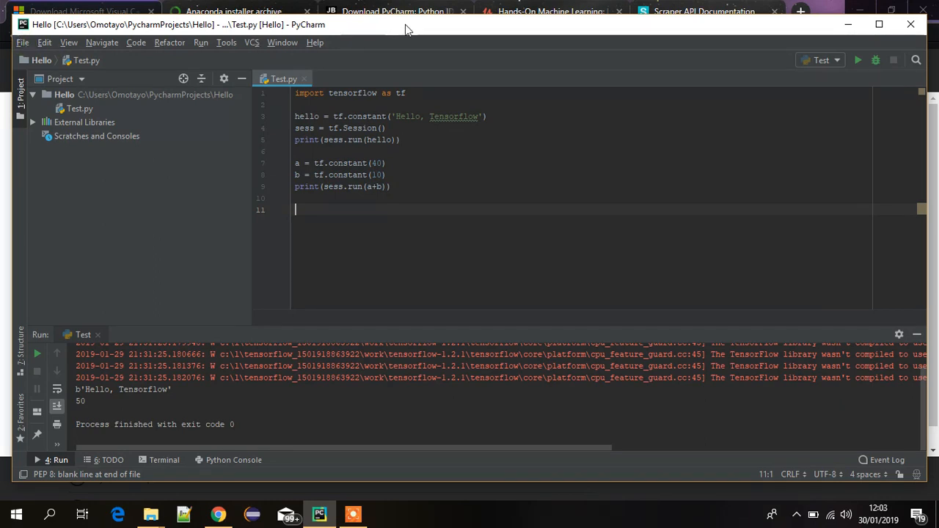
left_click_drag(423, 35, 422, 43)
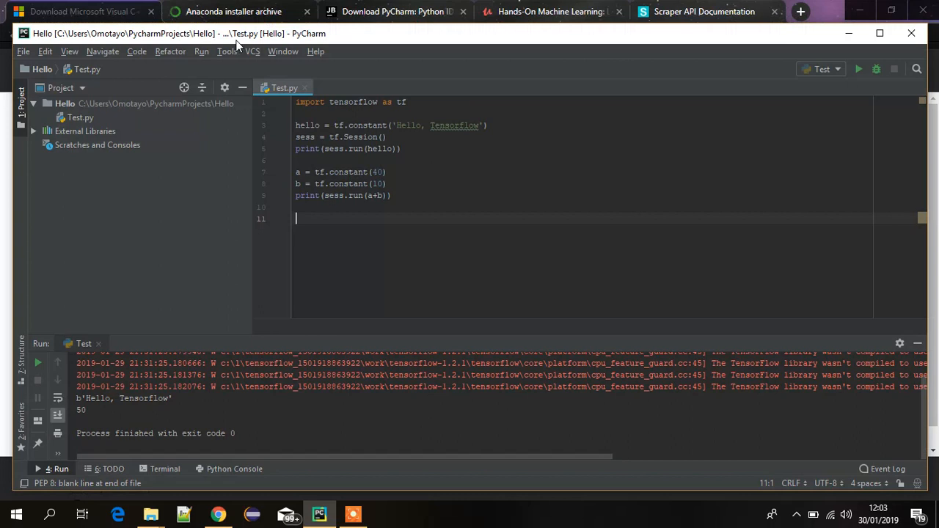
left_click(21, 51)
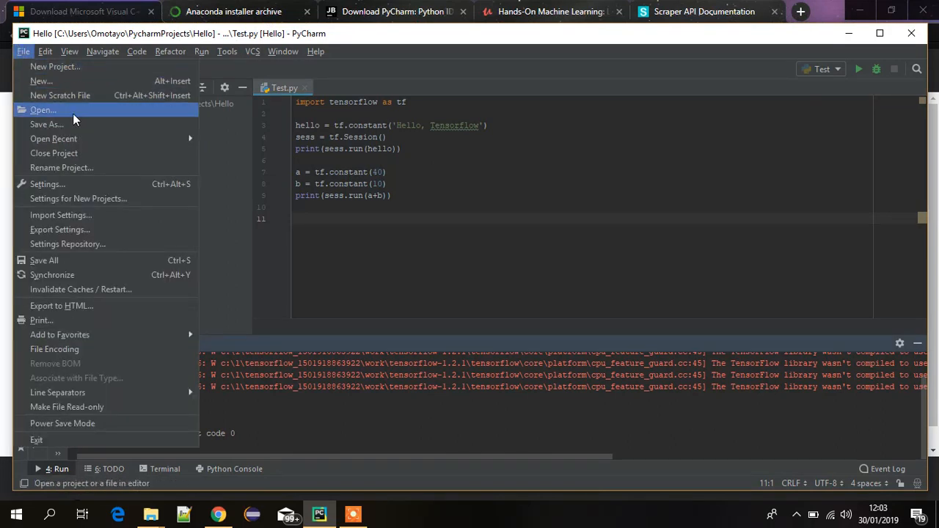
left_click(78, 70)
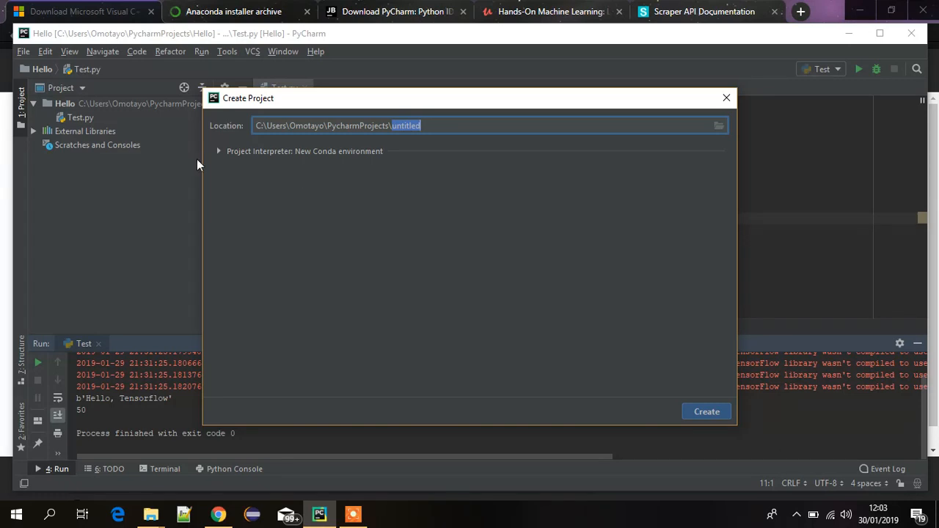
Step: Show the project interpreter options, keep Conda as the new environment tool, and choose an existing interpreter instead
left_click(218, 151)
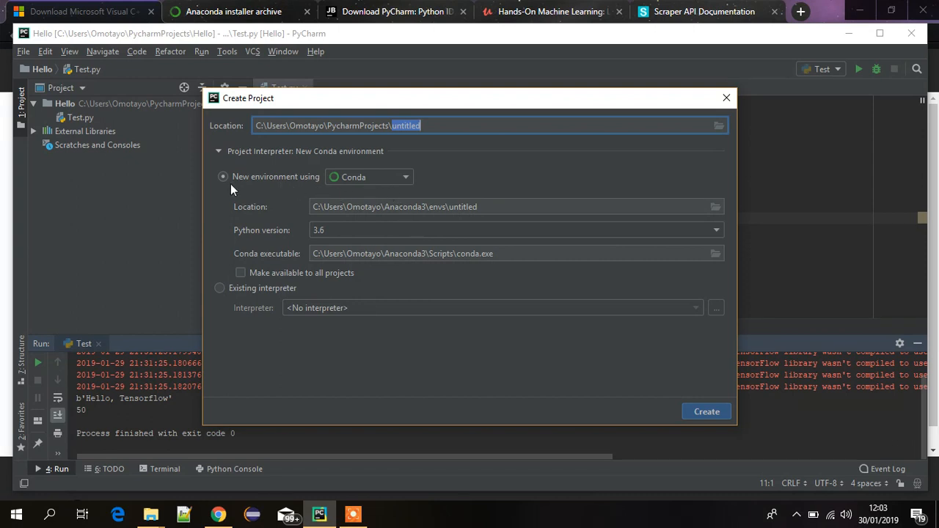
left_click(360, 176)
left_click(358, 223)
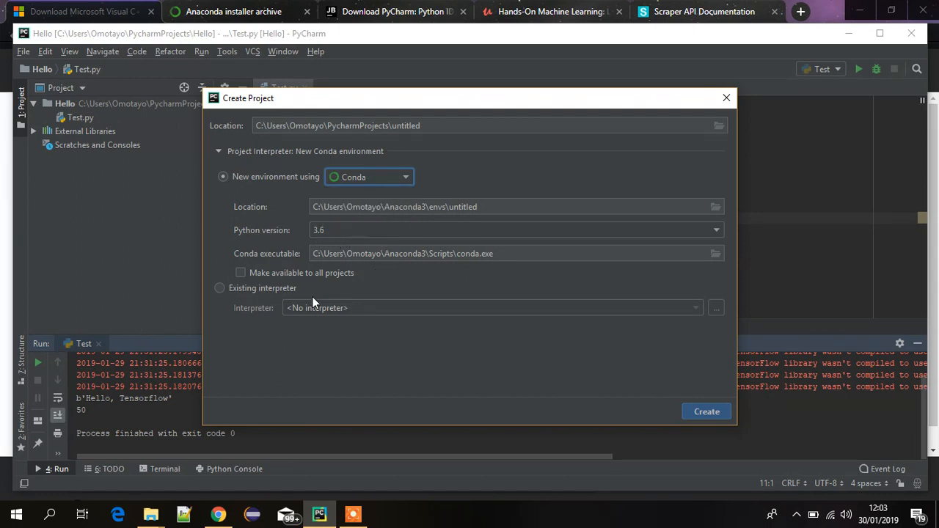
left_click(222, 288)
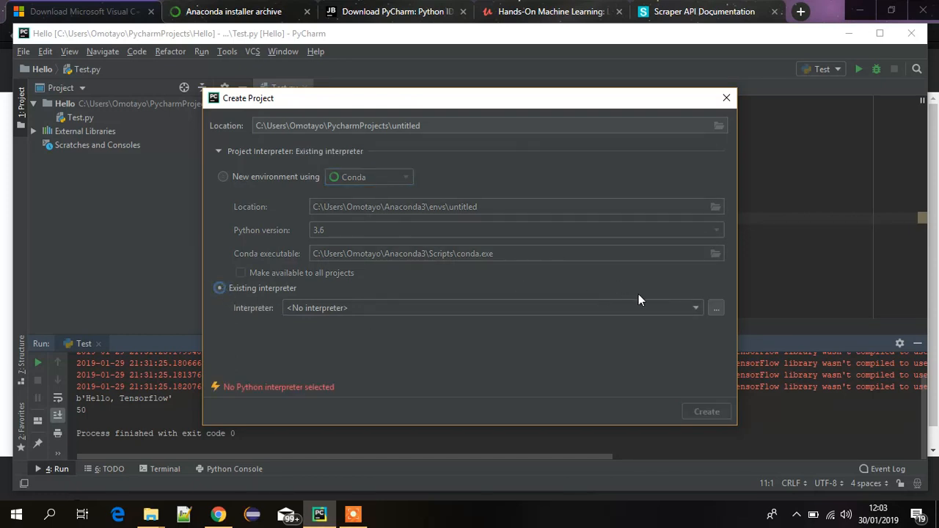
Step: Browse for a Virtualenv Environment interpreter and expand the Anaconda3 folder inside the user's folder under C:\Users
left_click(716, 309)
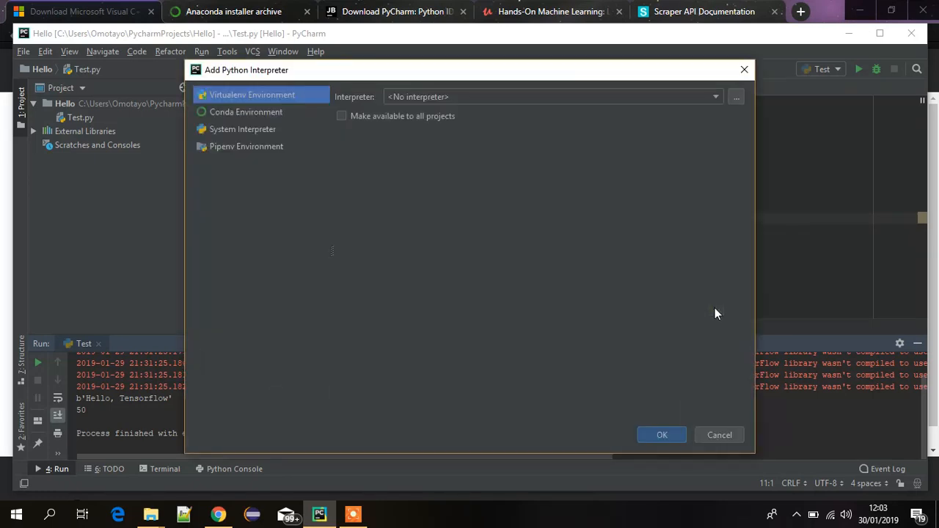
left_click(735, 96)
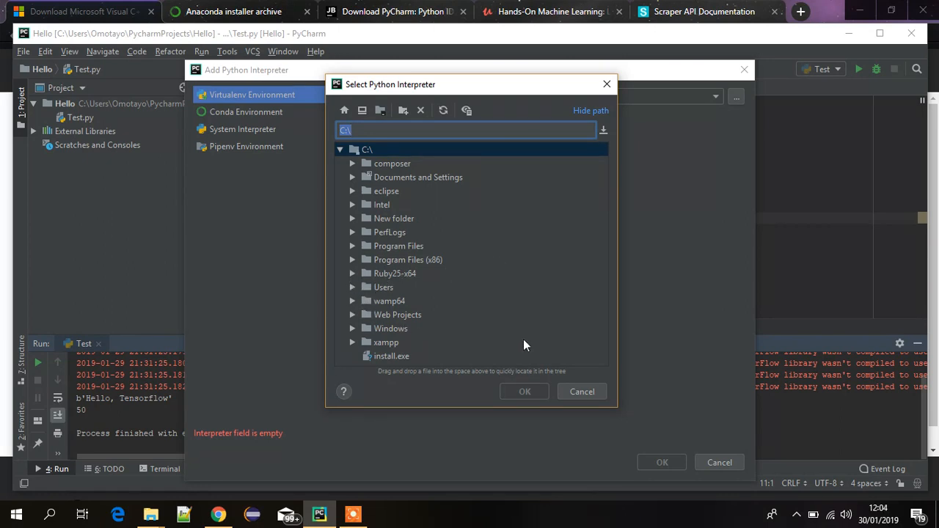
left_click(350, 287)
left_click(365, 300)
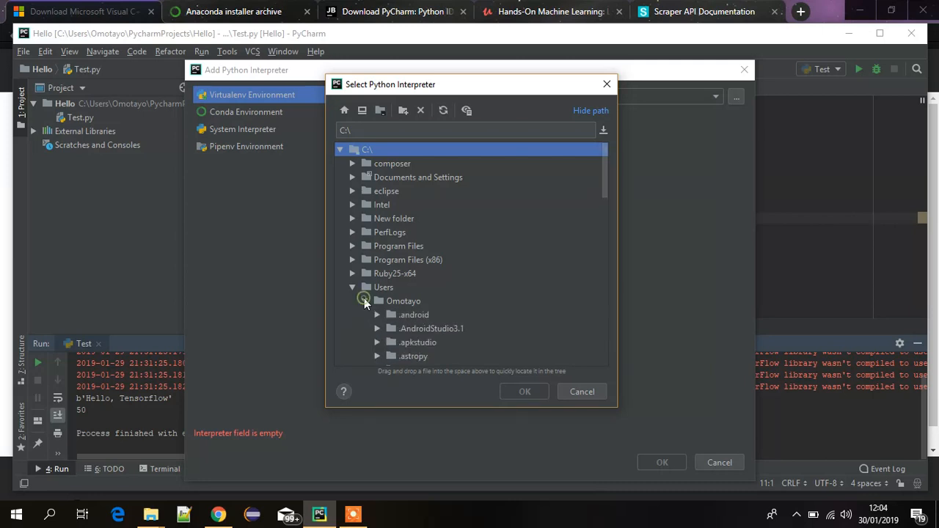
scroll(605, 163, "down", 3)
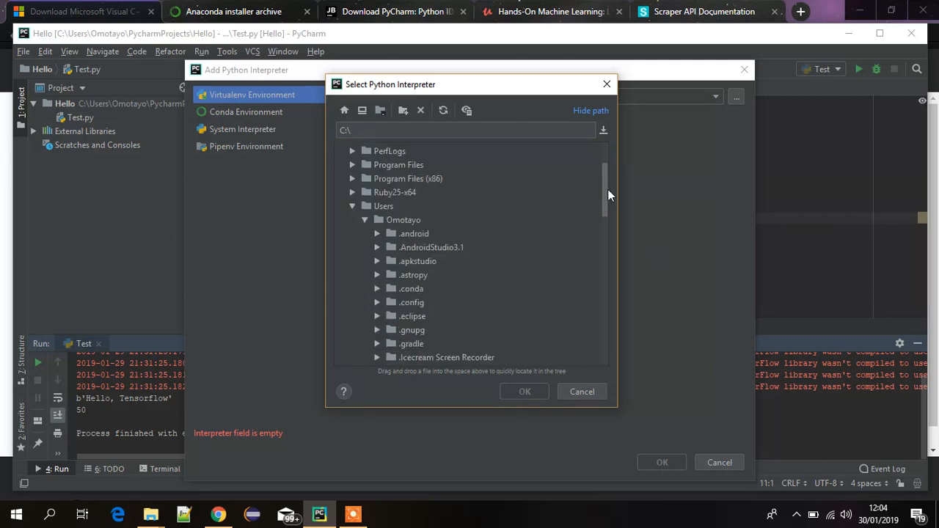
scroll(609, 205, "down", 2)
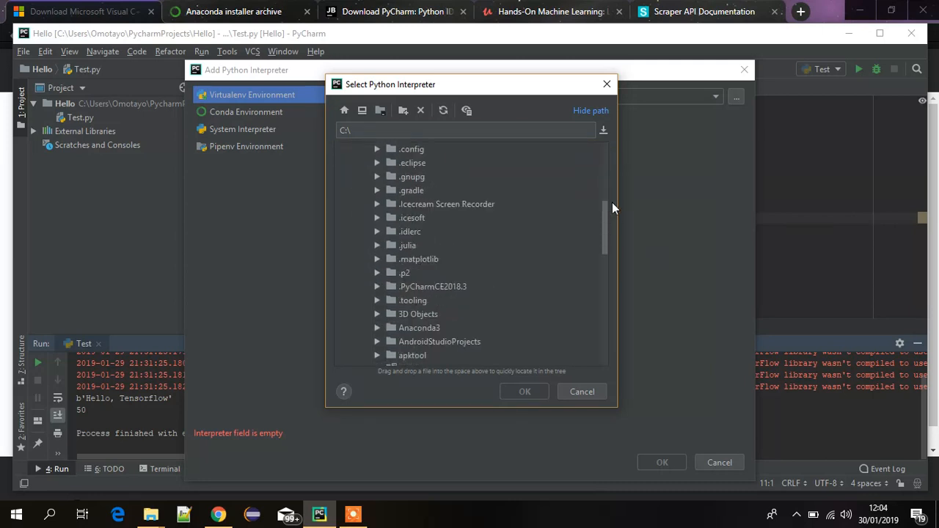
scroll(613, 223, "up", 1)
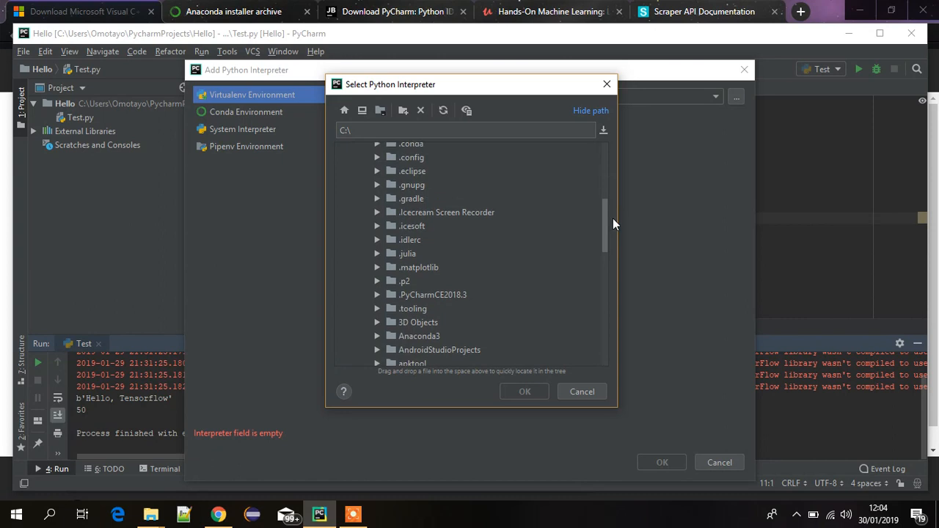
scroll(613, 223, "down", 1)
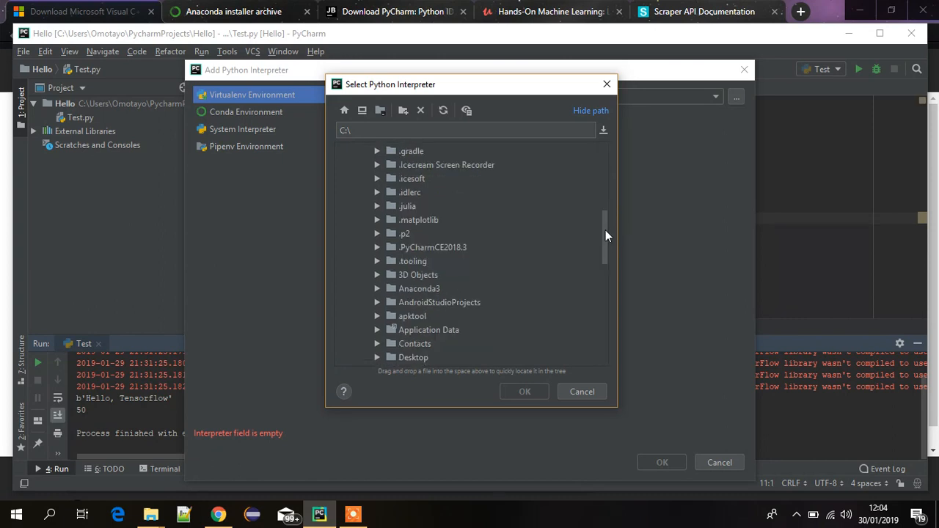
left_click(375, 289)
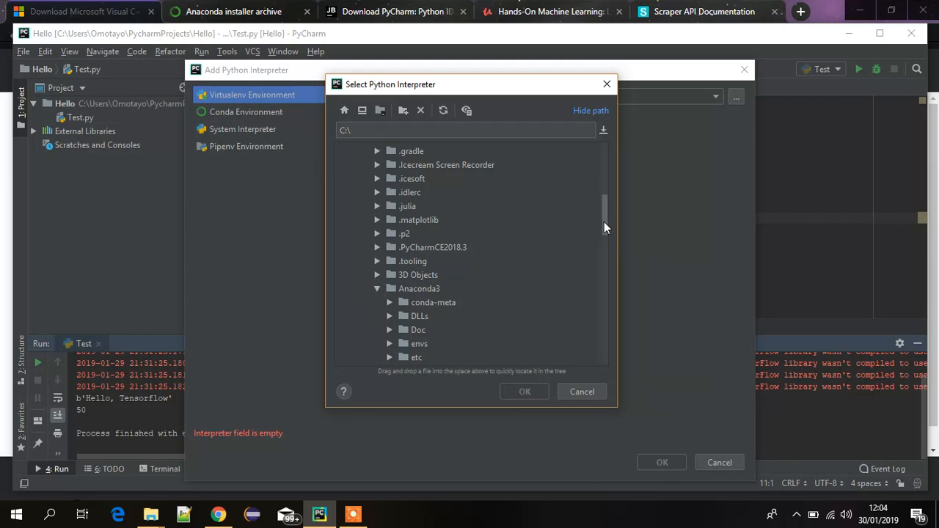
Step: Choose python.exe from the Anaconda3 folder as the interpreter, and dismiss the interpreter and project dialogs without creating anything
left_click_drag(603, 222, 606, 264)
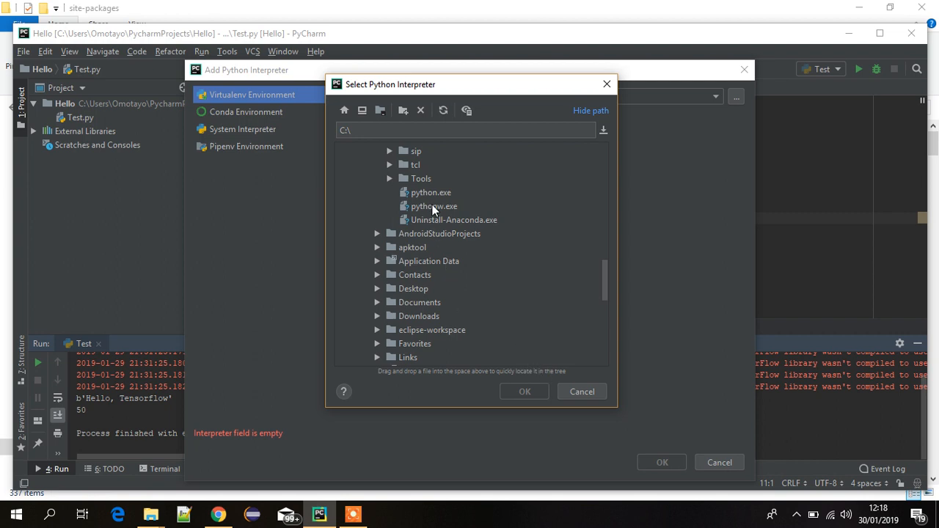
left_click(432, 193)
left_click(515, 391)
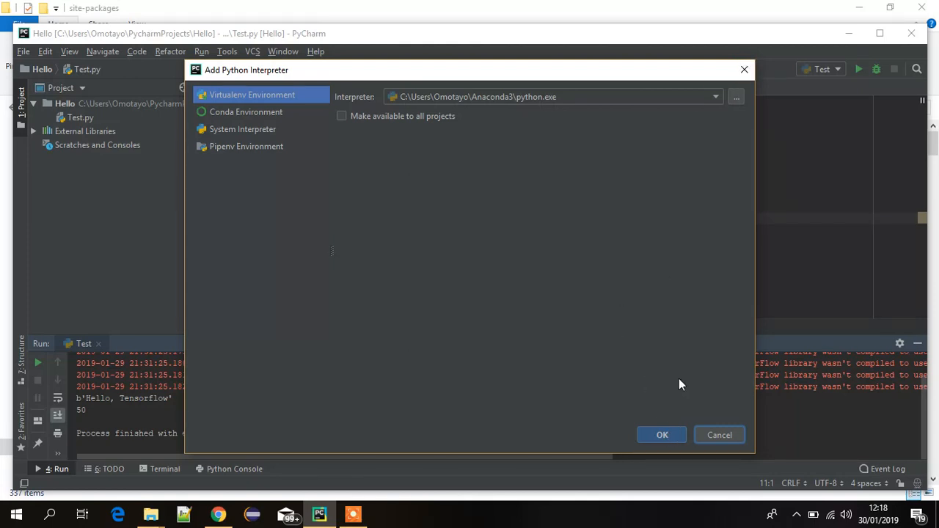
left_click(743, 69)
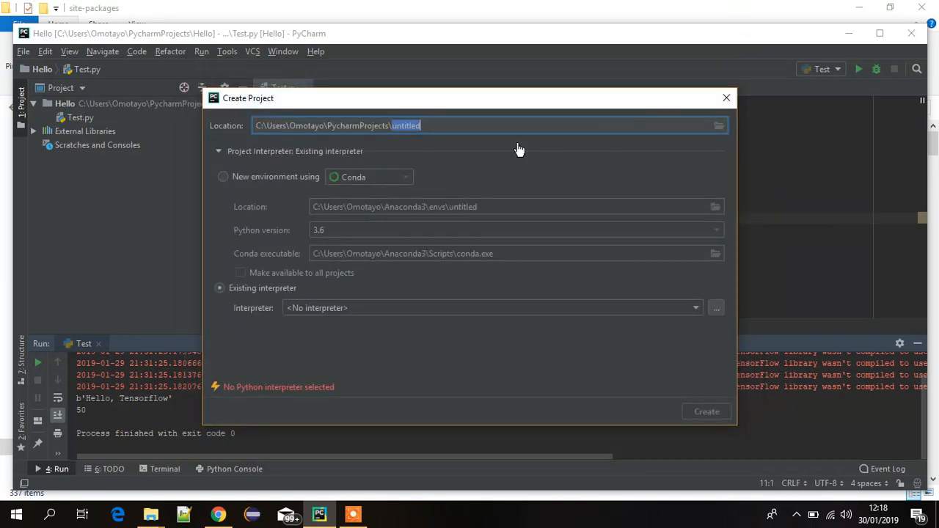
left_click(726, 99)
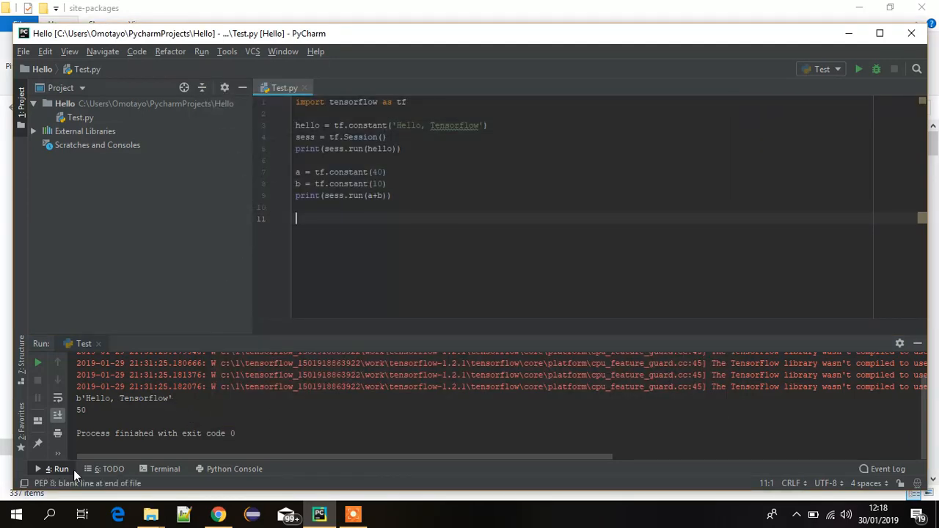
Step: Switch to the site-packages window in File Explorer and go from This PC through C: and Users to the user's home folder
mouse_move(164, 515)
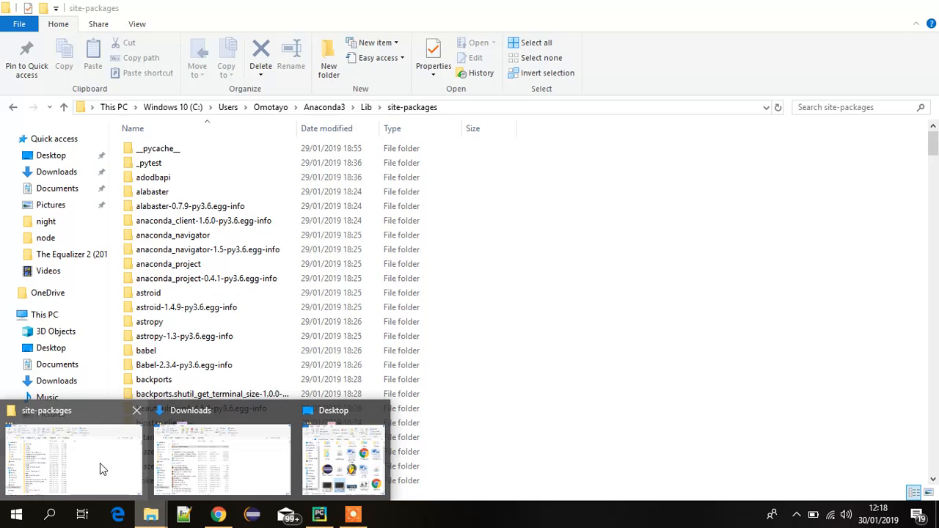
left_click(100, 463)
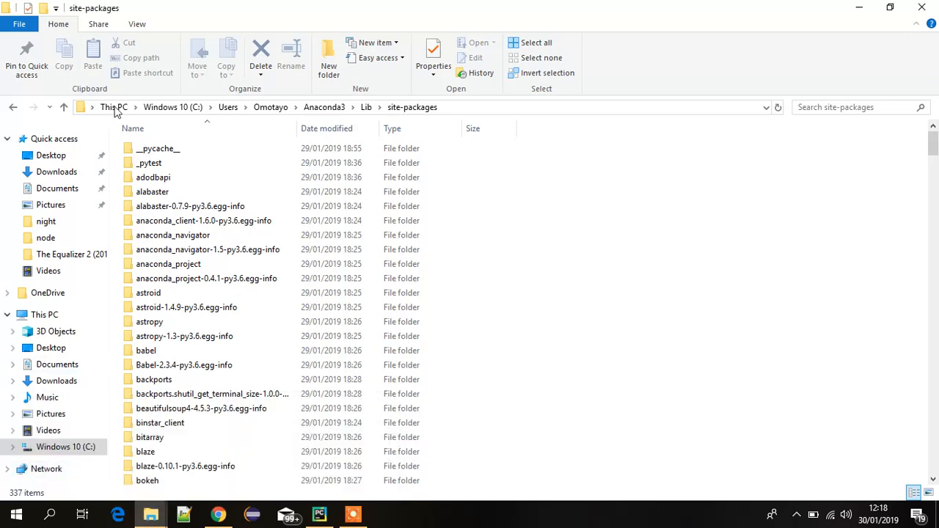
left_click(168, 107)
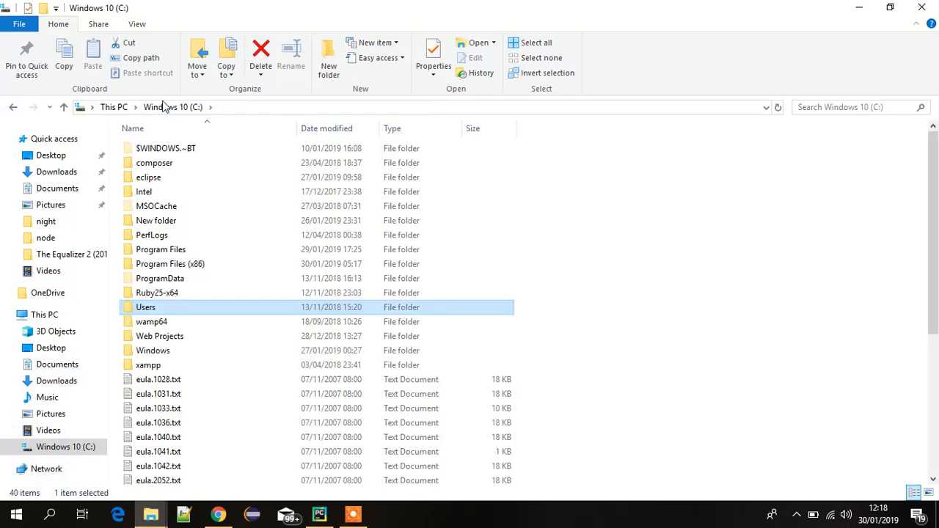
left_click(114, 108)
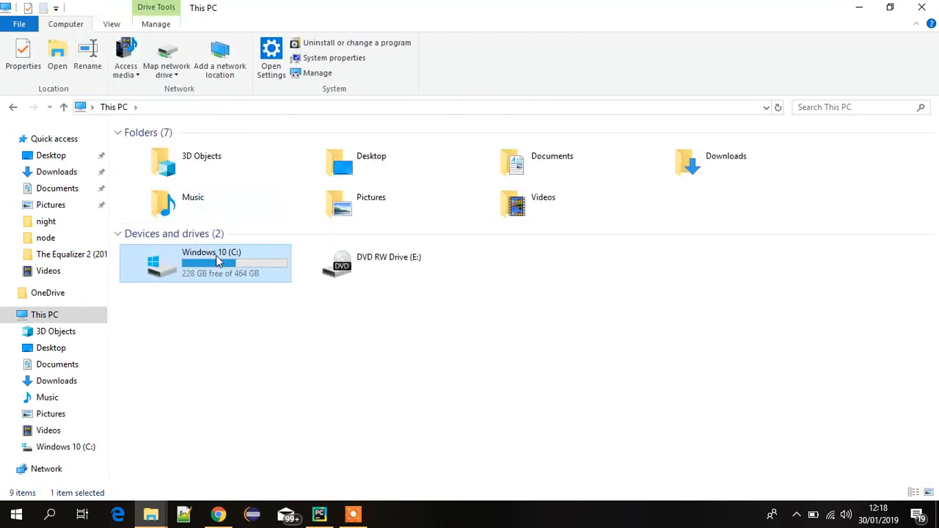
double_click(219, 261)
left_click_drag(218, 261, 178, 314)
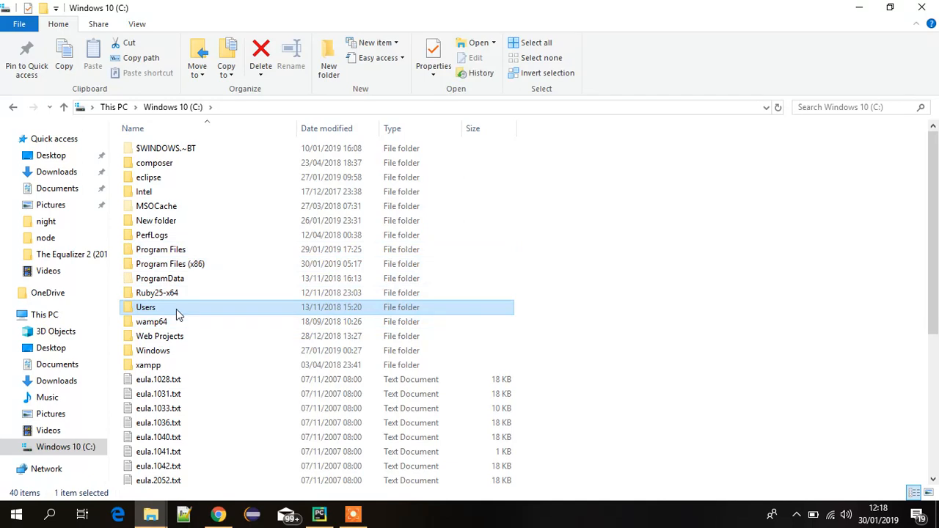
double_click(178, 314)
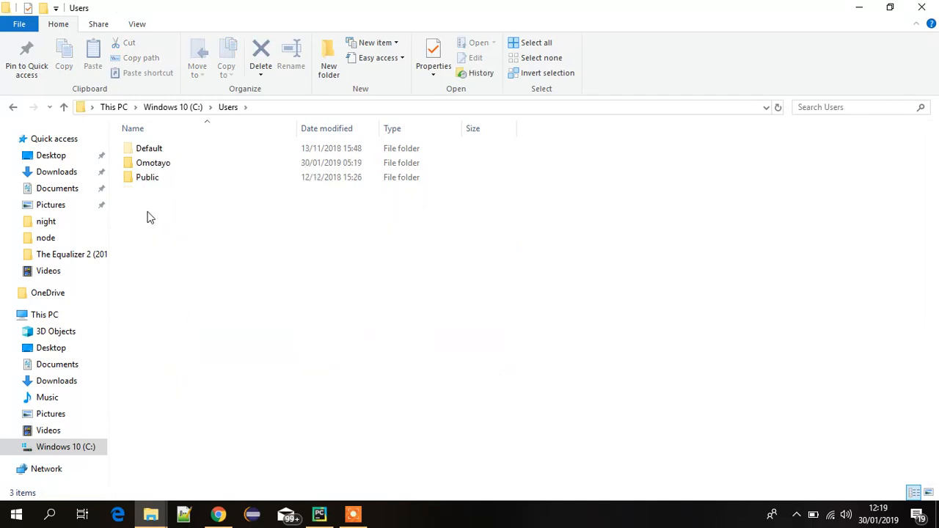
double_click(165, 168)
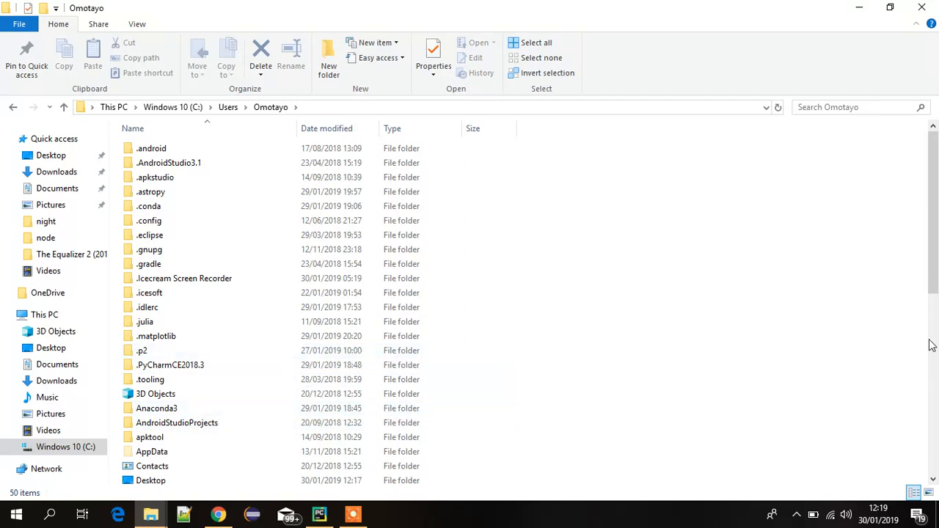
left_click_drag(935, 271, 936, 336)
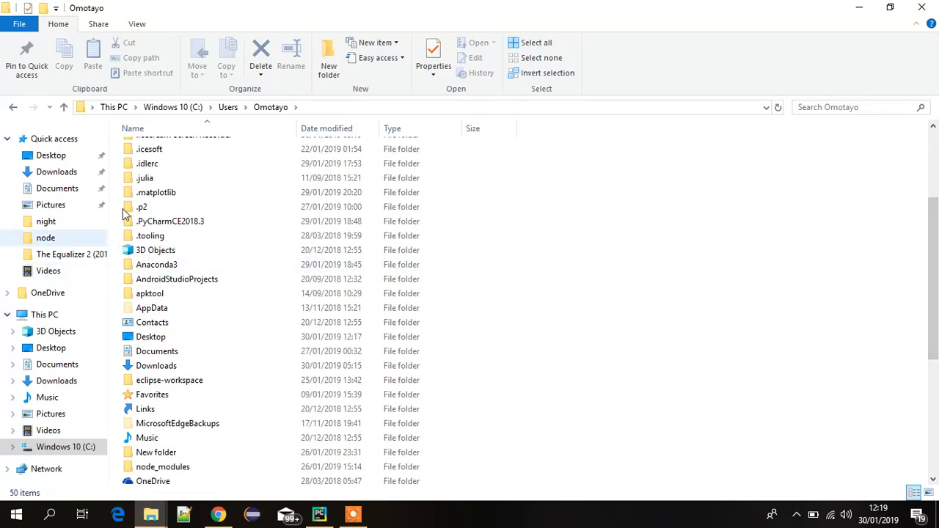
double_click(183, 308)
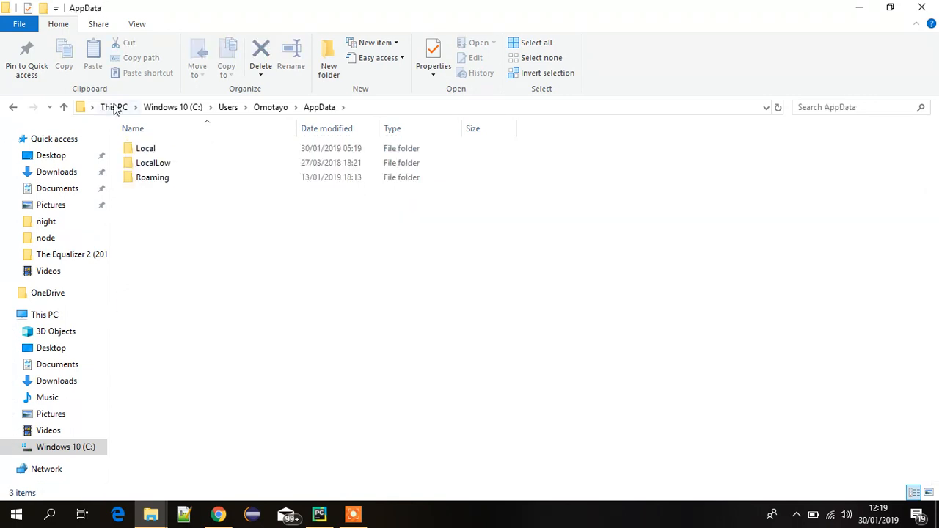
left_click(279, 110)
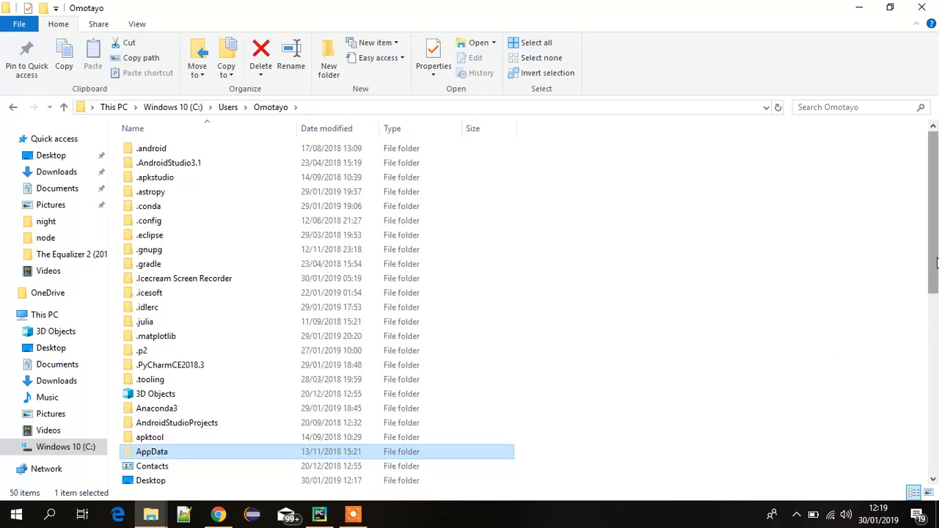
Step: Open the Anaconda3 folder in the user's home folder and go through Lib to its site-packages folder
scroll(935, 354, "down", 4)
left_click_drag(936, 354, 936, 307)
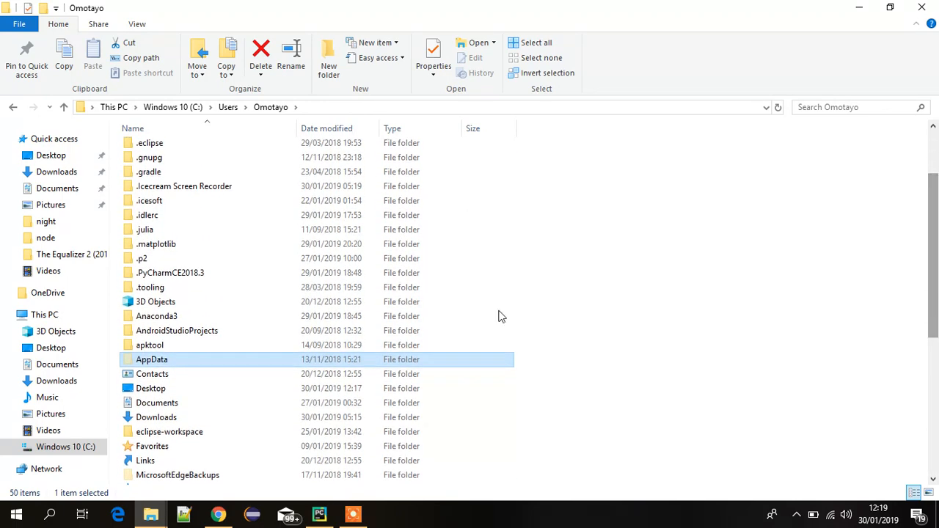
left_click(171, 321)
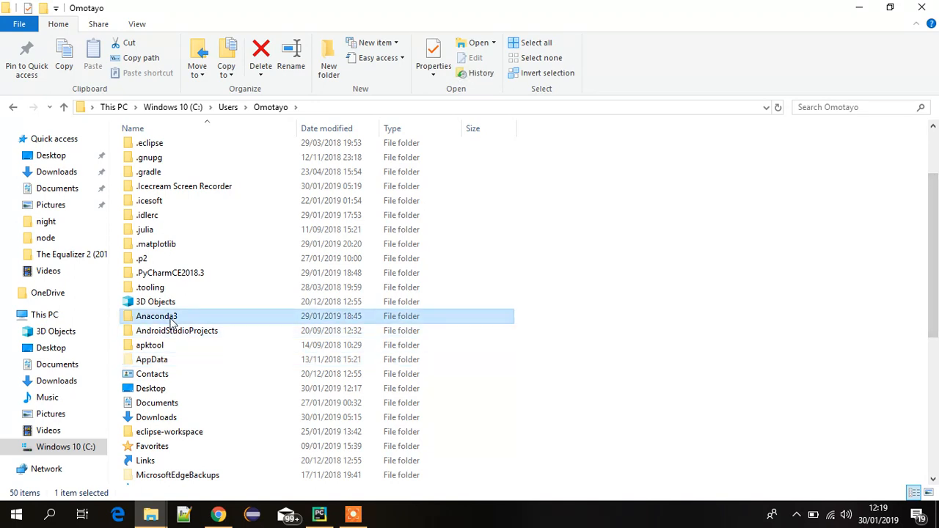
double_click(171, 321)
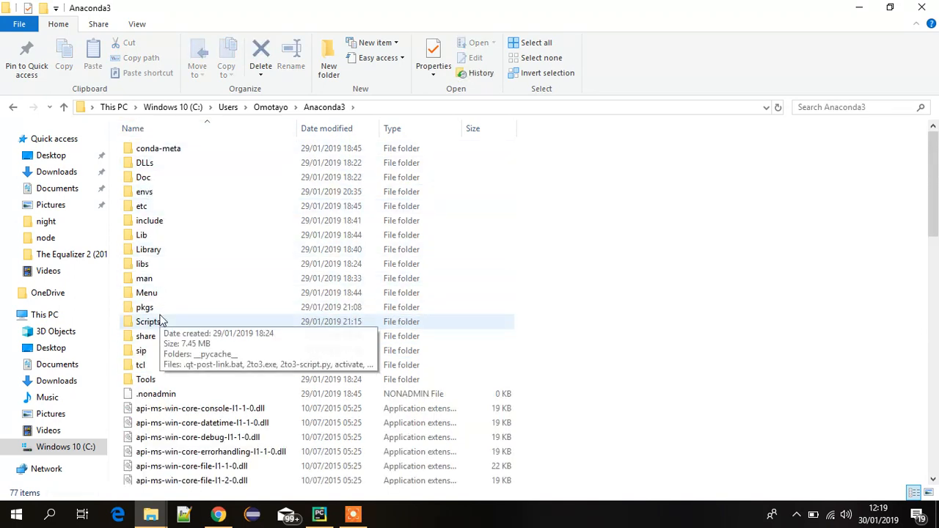
double_click(154, 237)
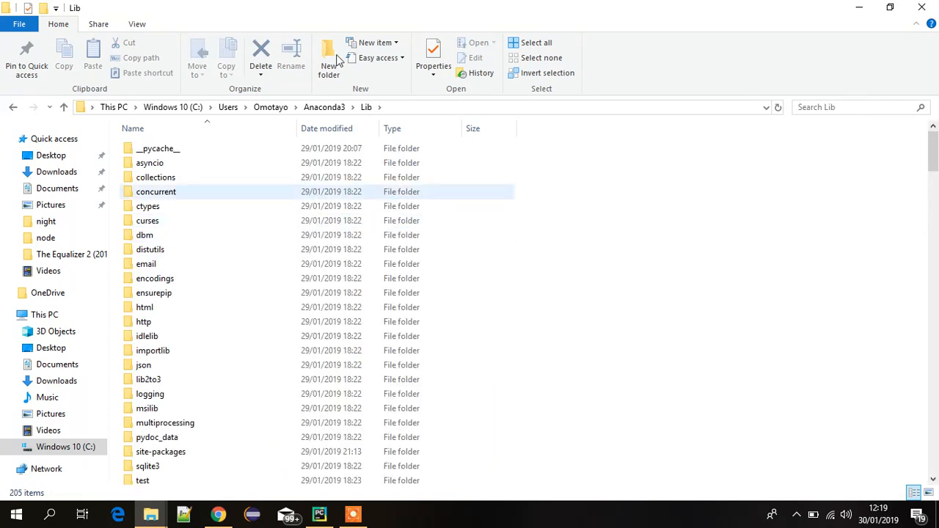
double_click(184, 451)
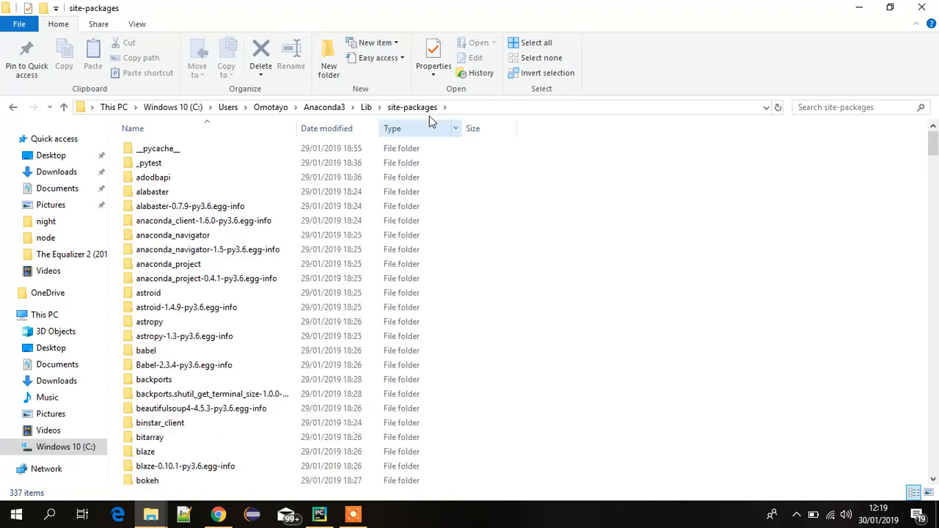
Step: Open a command prompt (cmd) directly in the Anaconda3 site-packages folder
left_click(501, 107)
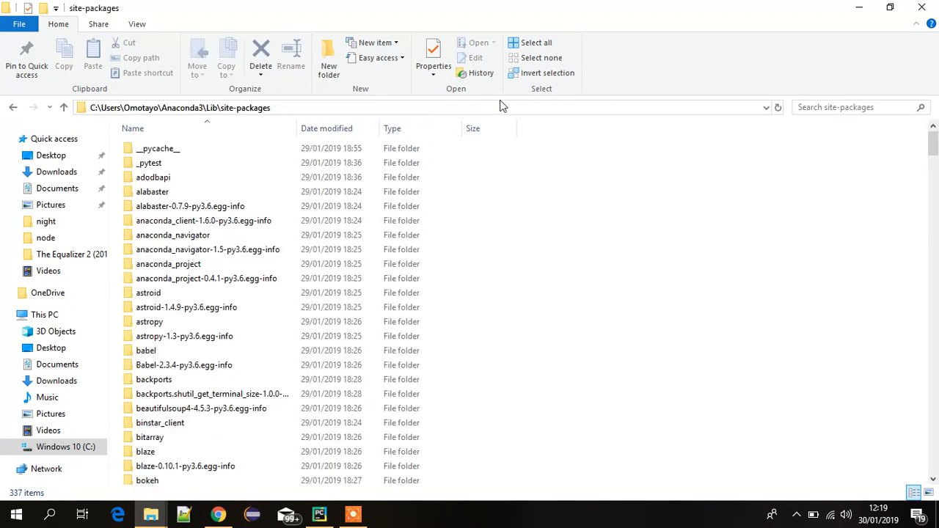
type("cmd")
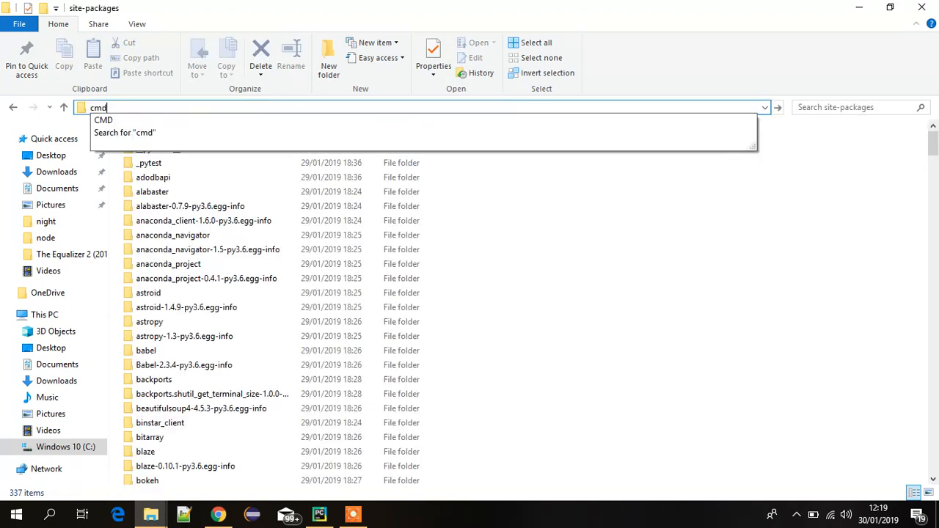
key("Return")
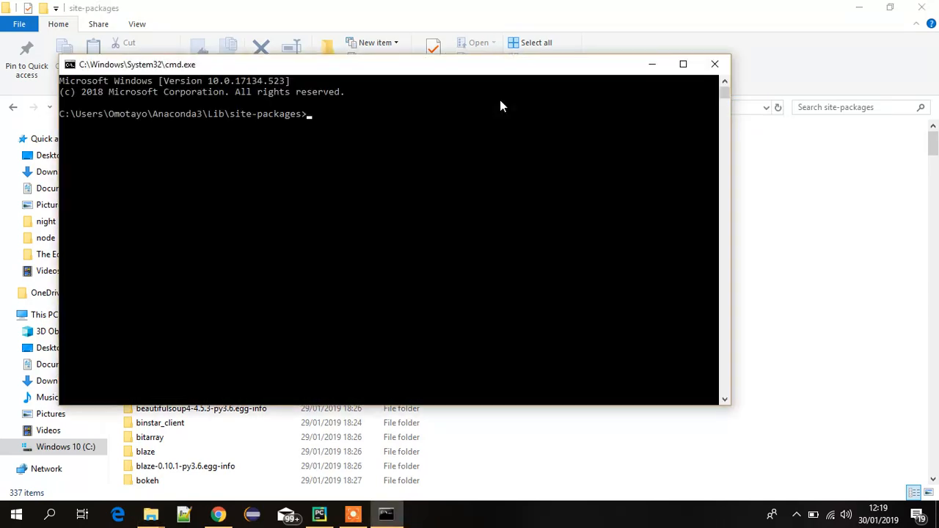
Step: Install TensorFlow version 1.10.0 by running pip install tensorflow==1.10.0 in the site-packages folder
type("pip install tensorflow")
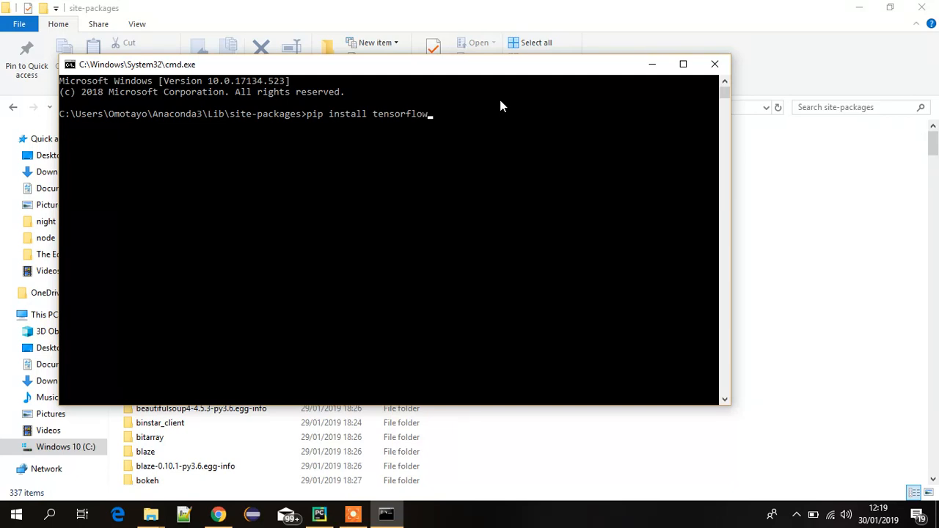
type("==1.10.0")
key("Return")
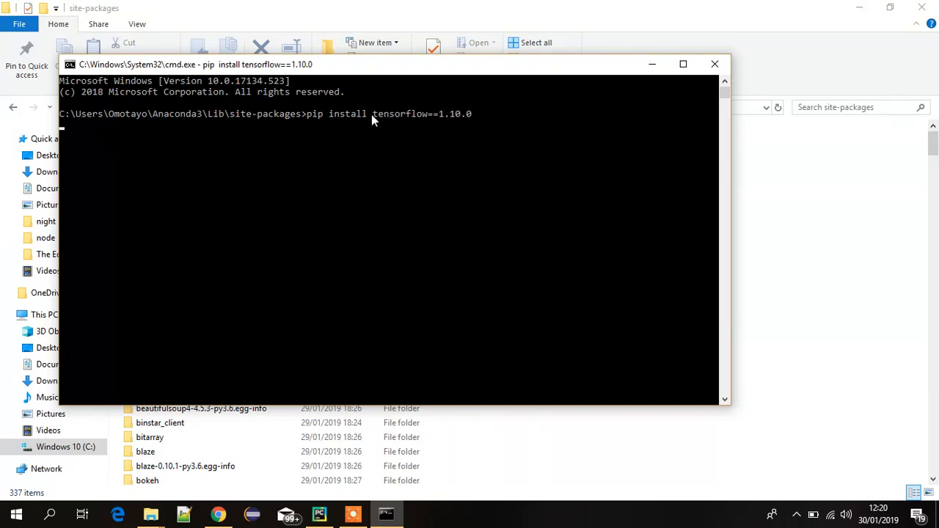
left_click_drag(371, 114, 476, 112)
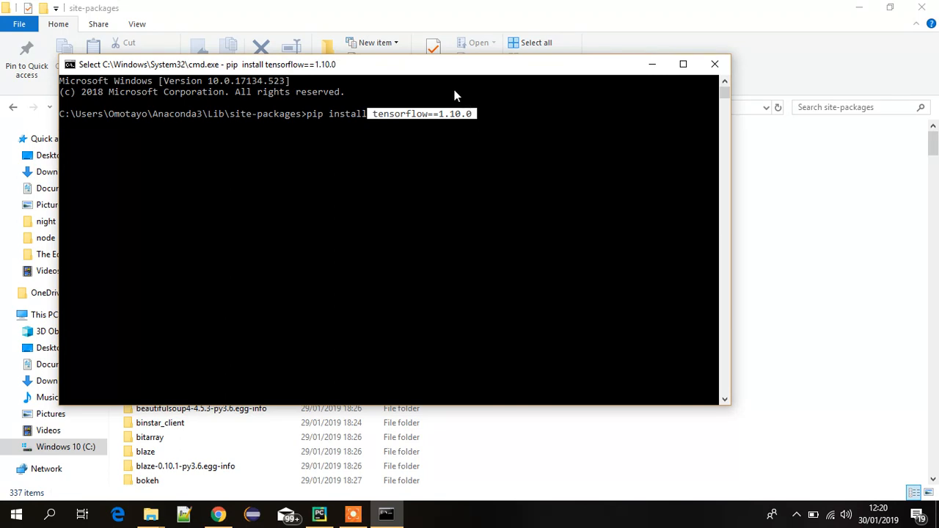
left_click(398, 105)
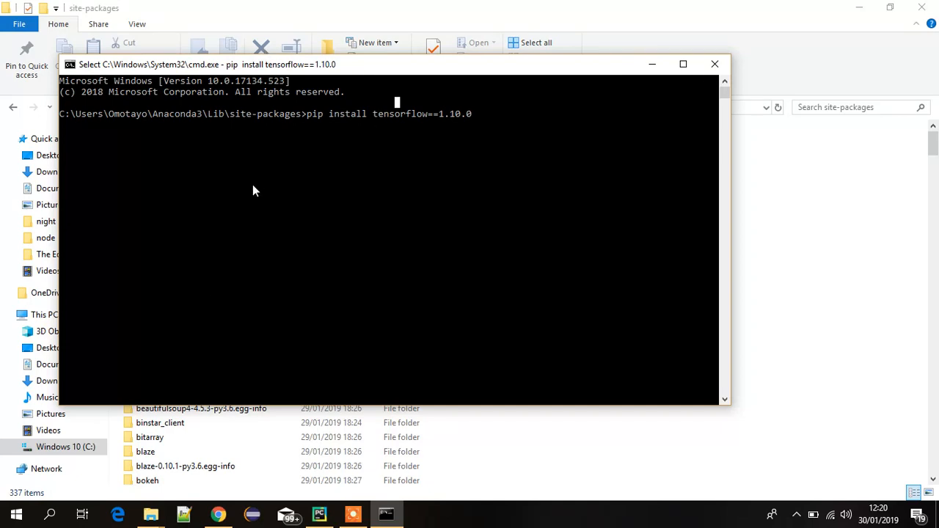
left_click(349, 519)
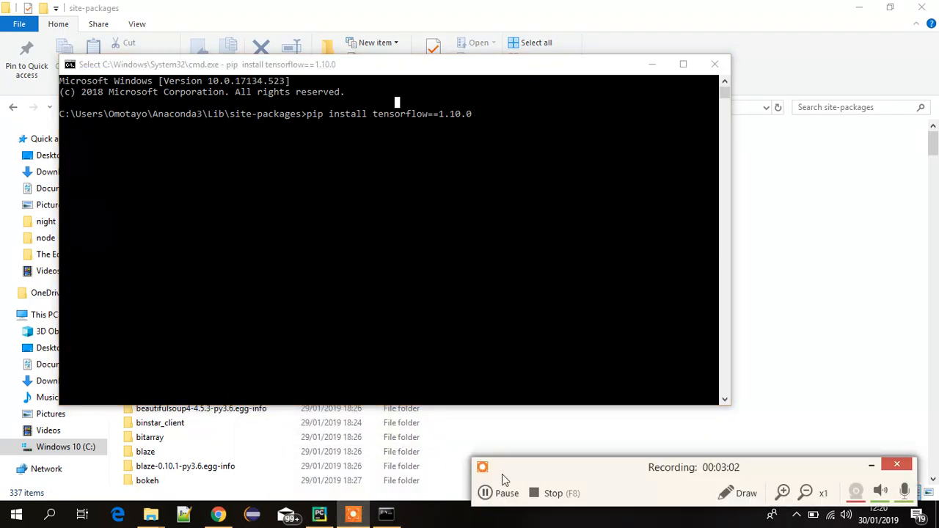
left_click(486, 493)
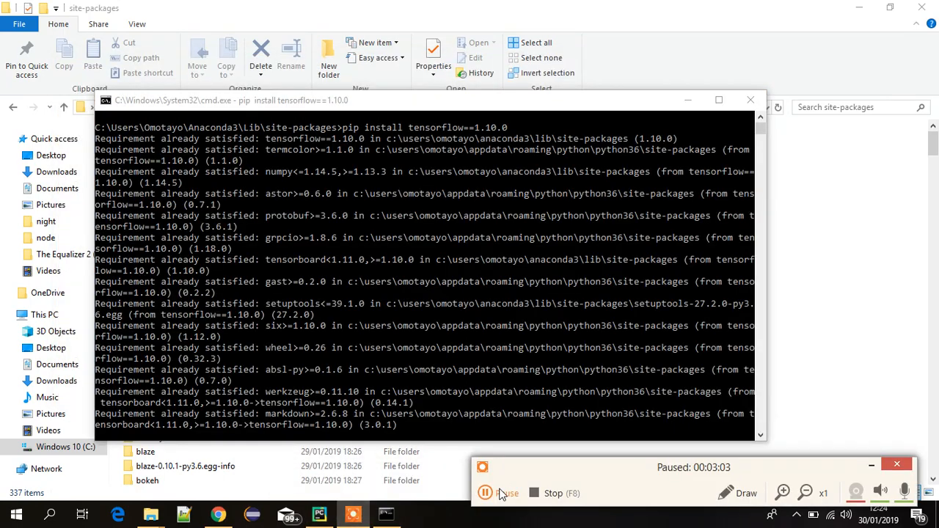
left_click(486, 493)
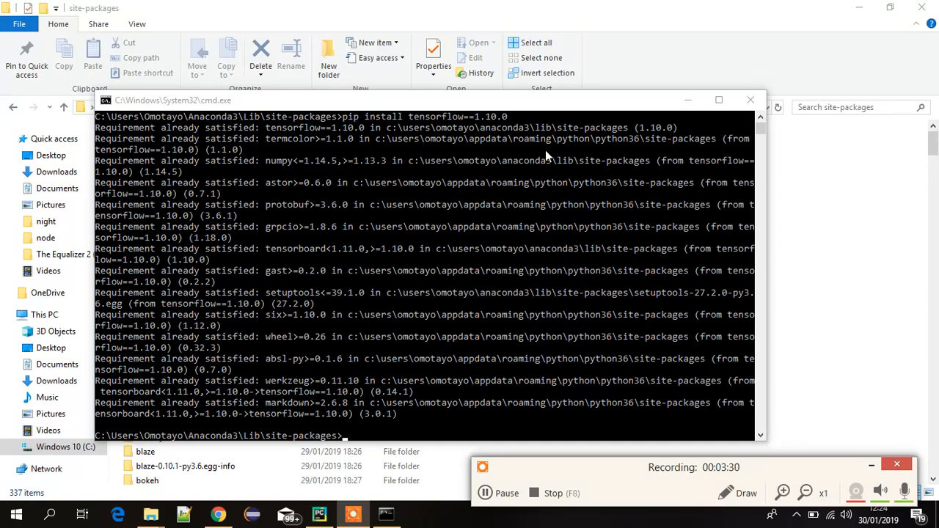
left_click(414, 115)
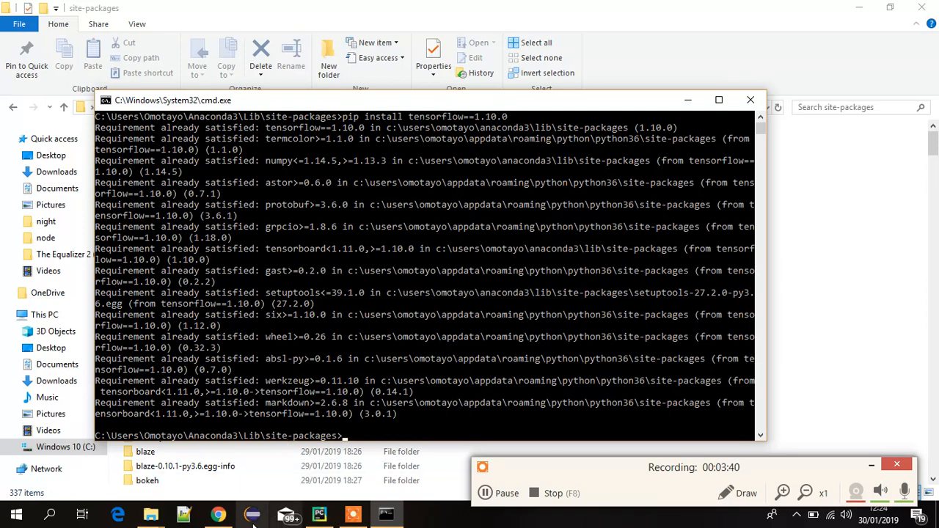
Step: Switch to PyCharm and run the Test.py script of the Hello project to test the TensorFlow import
left_click(319, 513)
left_click(405, 260)
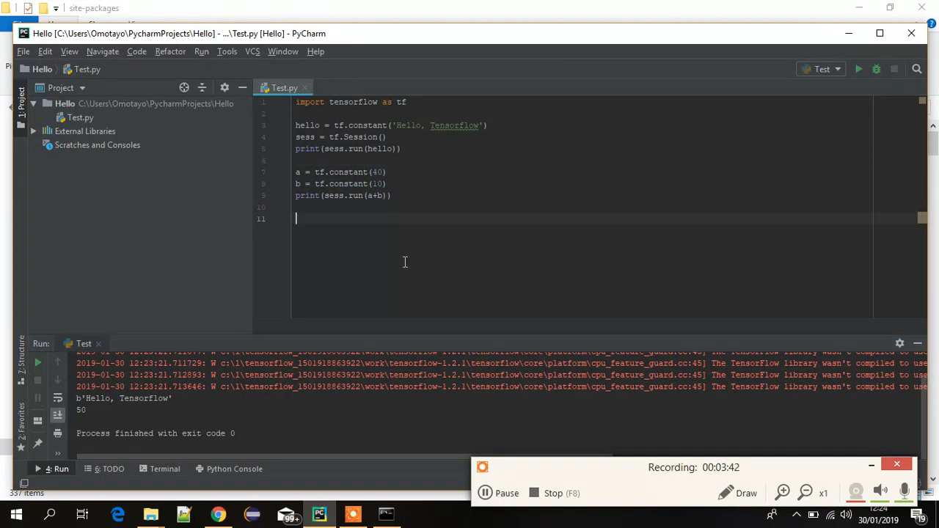
left_click(424, 204)
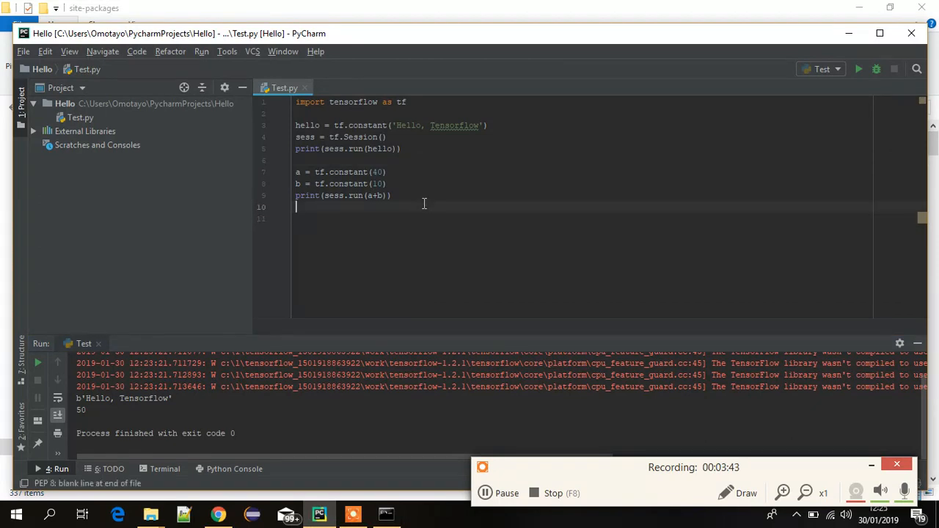
right_click(424, 204)
left_click(462, 359)
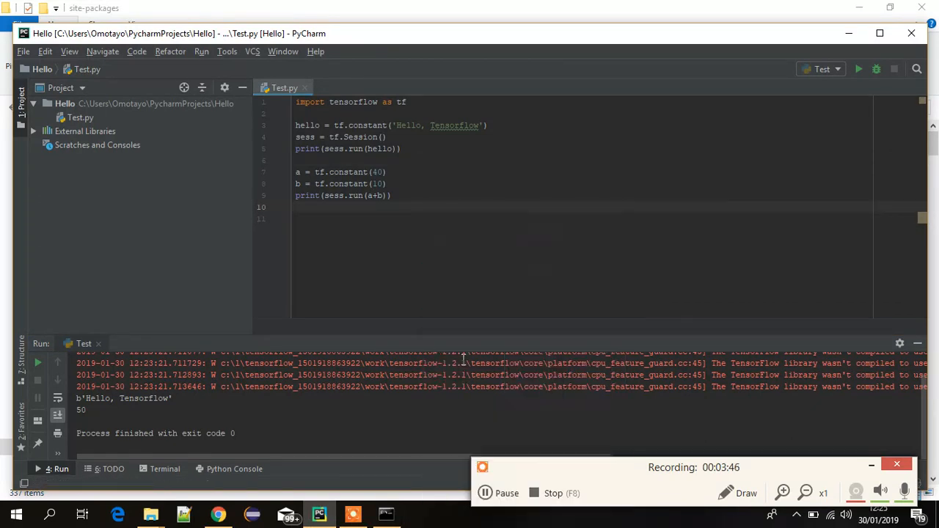